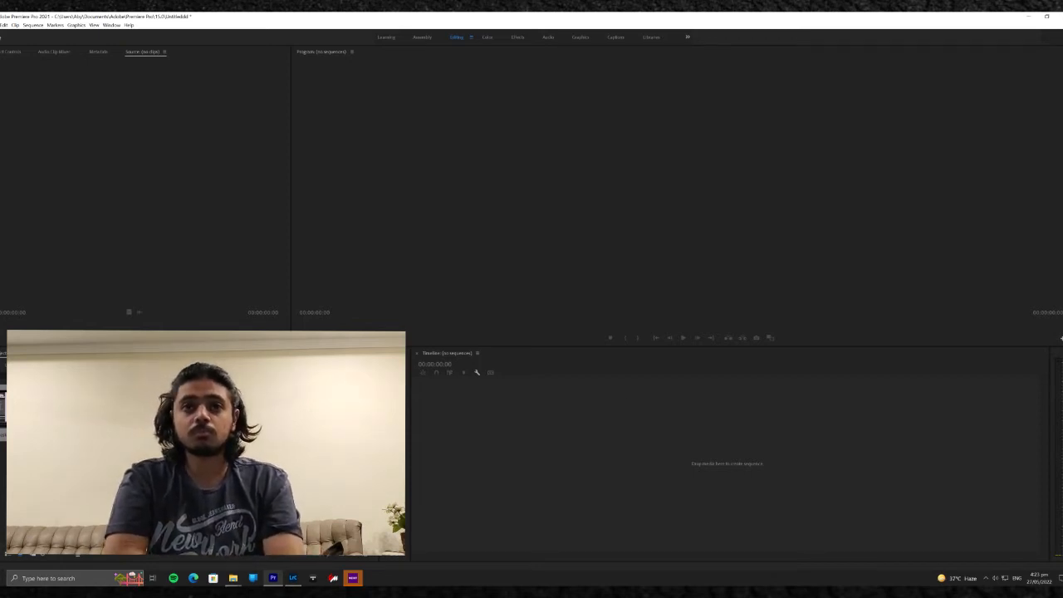
- Open the Desktop 2022.05.25 screen recording for preview and create a new timeline sequence from it
{"action": "double_click", "coordinate": [3, 408]}
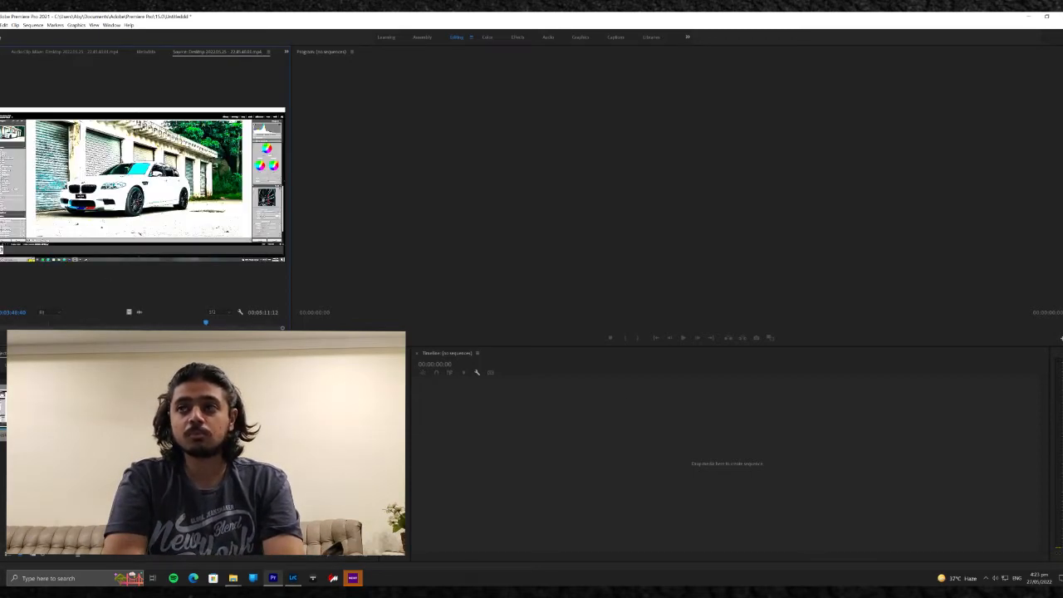
{"action": "left_click_drag", "start_coordinate": [4, 408], "coordinate": [486, 408]}
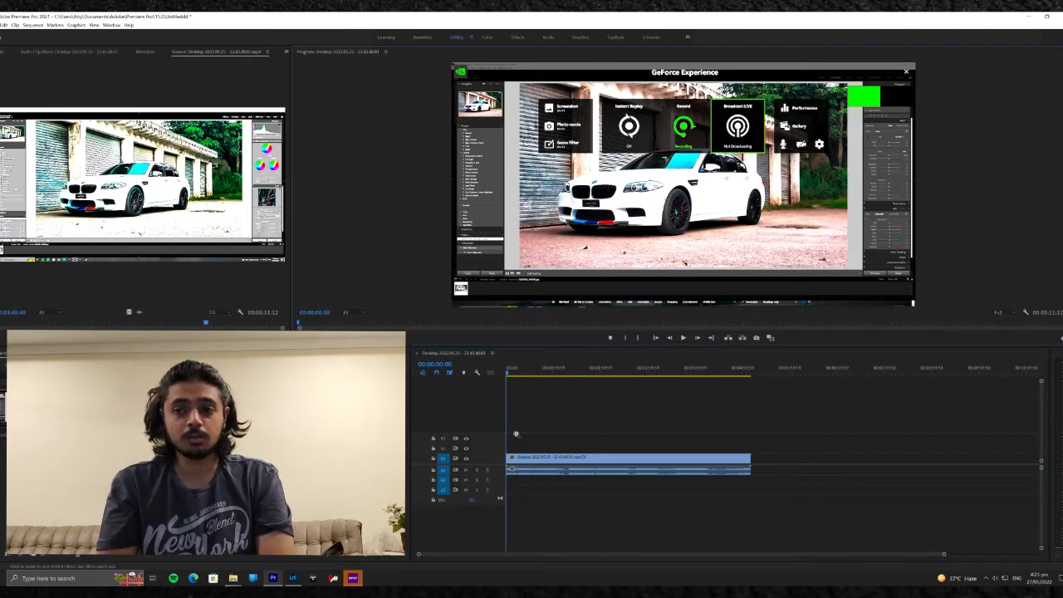
{"action": "key", "text": "backslash"}
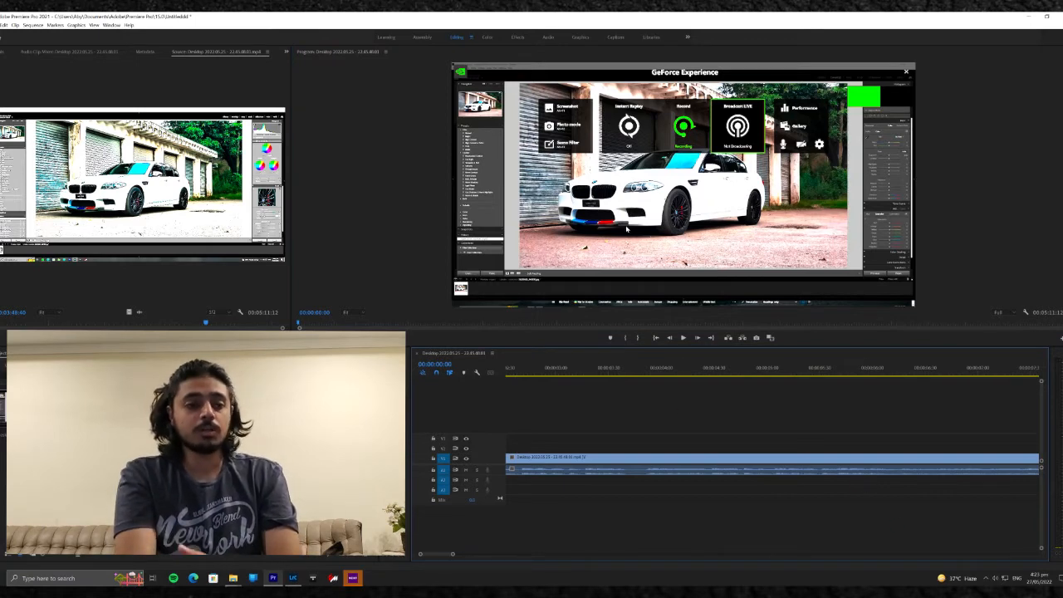
- Mute the system sound and play back the first second of the new sequence
{"action": "left_click", "coordinate": [996, 578]}
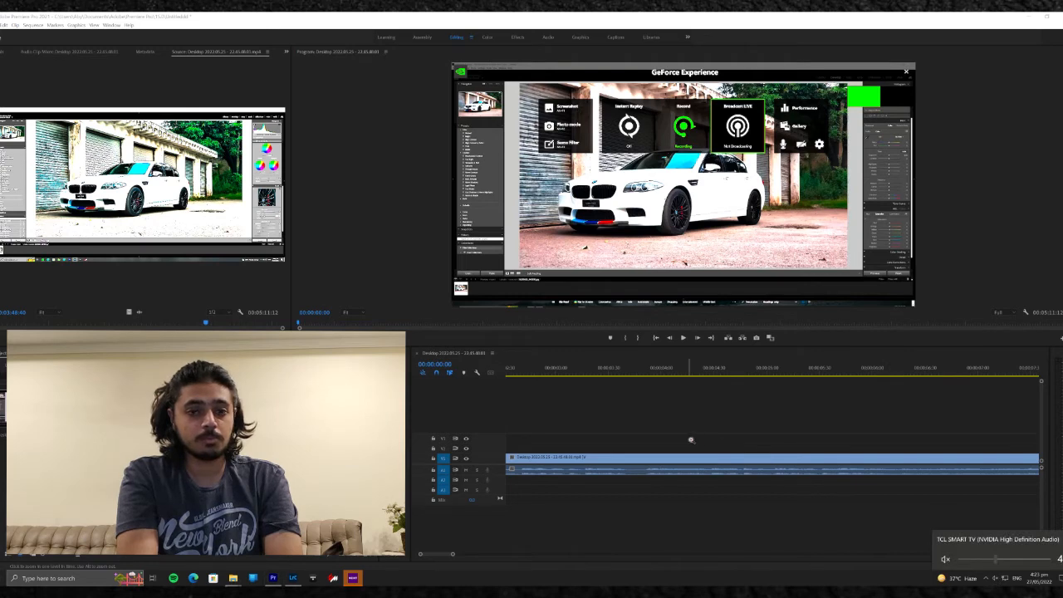
{"action": "left_click", "coordinate": [560, 460]}
{"action": "key", "text": "space"}
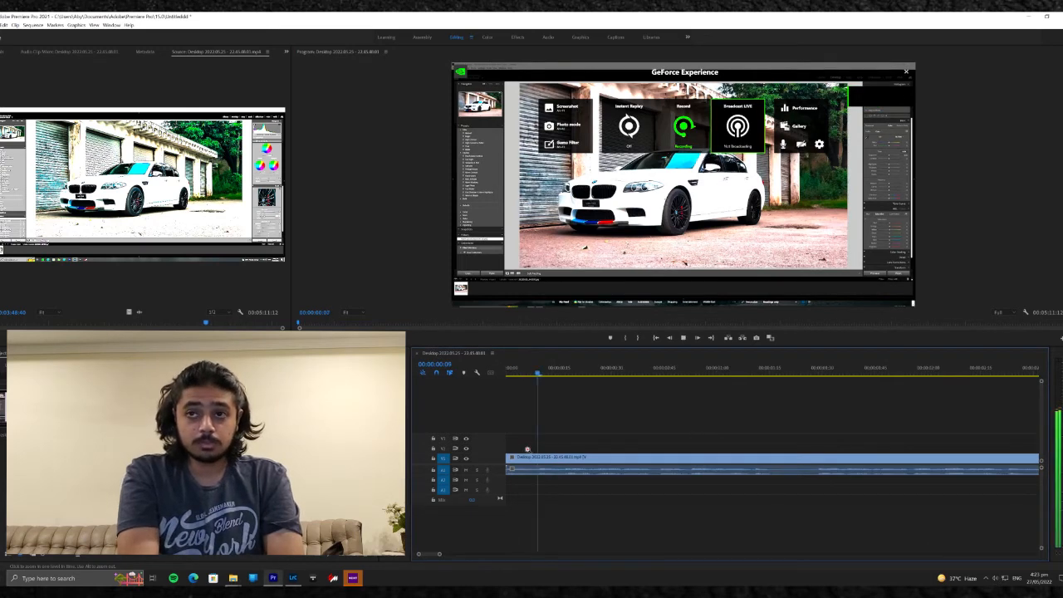
{"action": "key", "text": "space"}
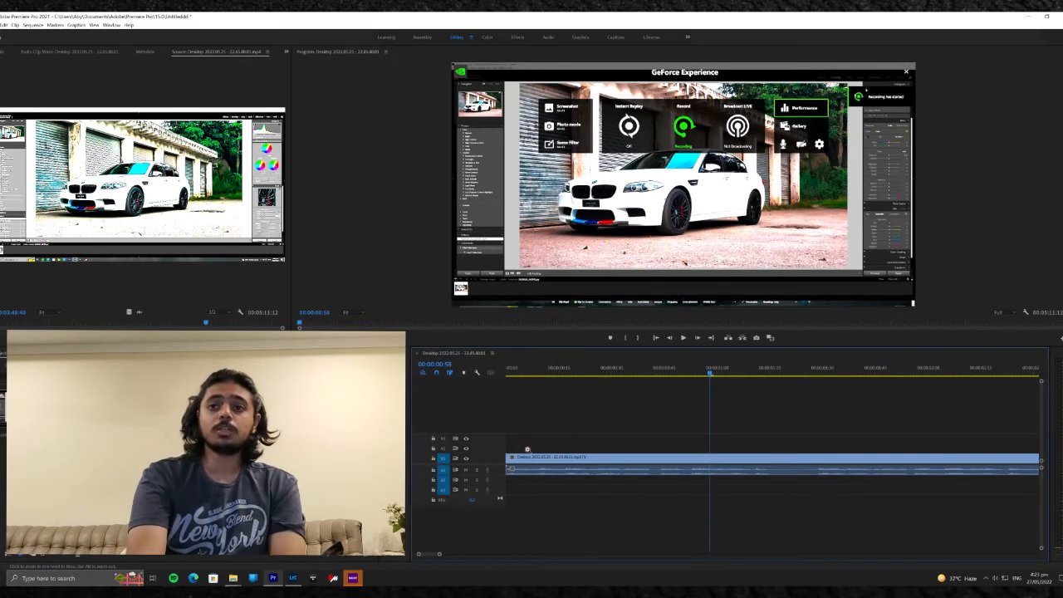
{"action": "left_click", "coordinate": [715, 410]}
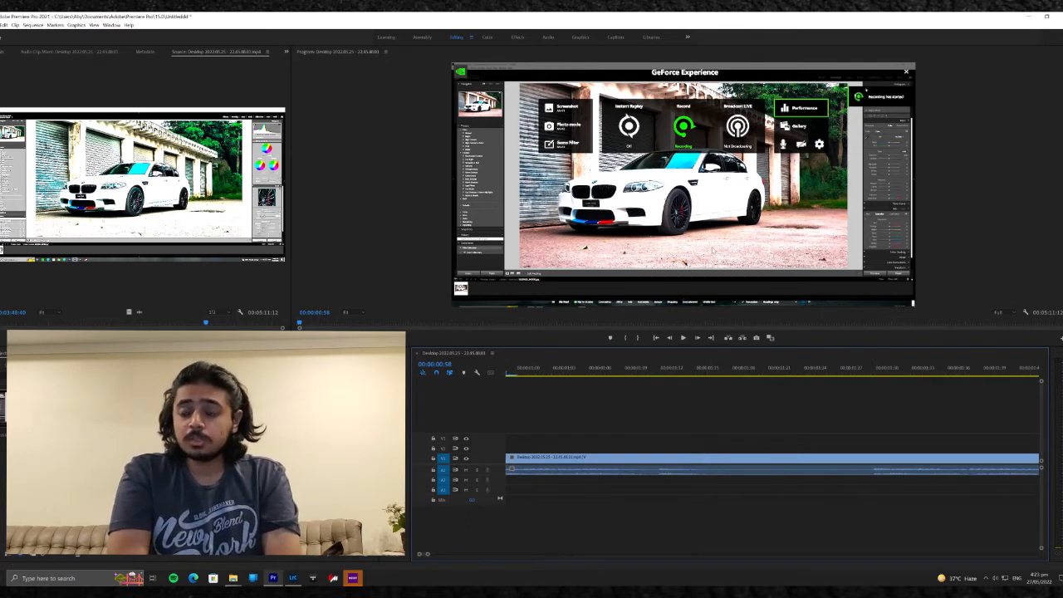
- Switch to the Color workspace, show the Lumeti Scopes waveform and select the car clip for grading
{"action": "left_click", "coordinate": [486, 37]}
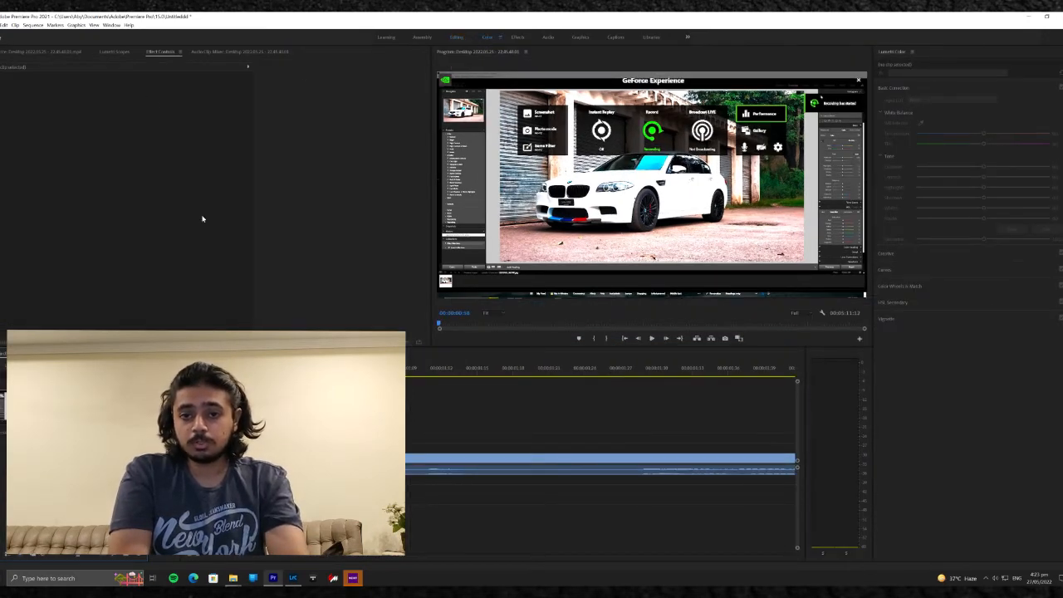
{"action": "left_click", "coordinate": [113, 52]}
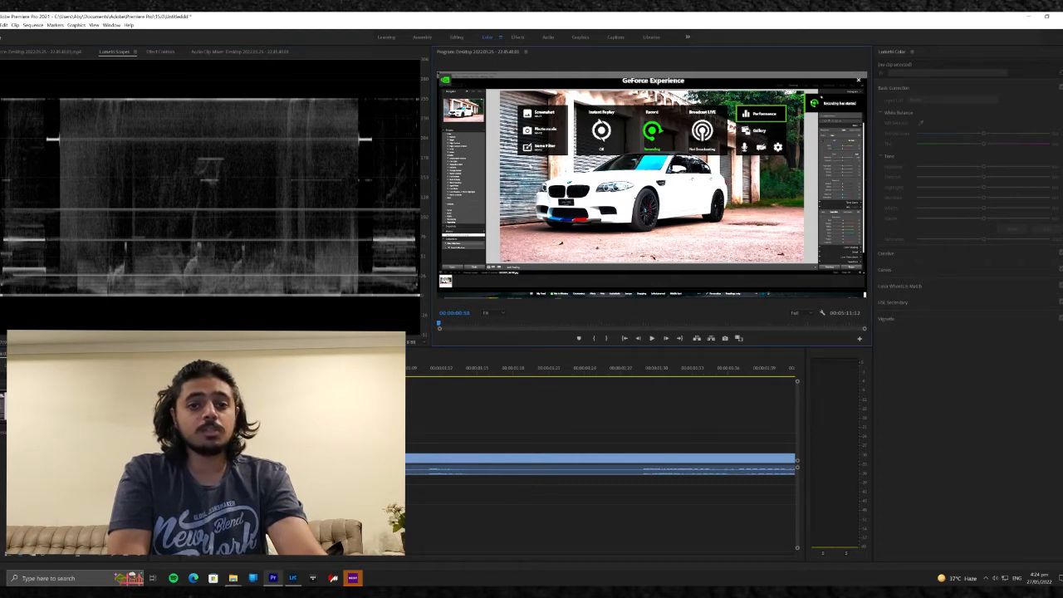
{"action": "left_click", "coordinate": [671, 204]}
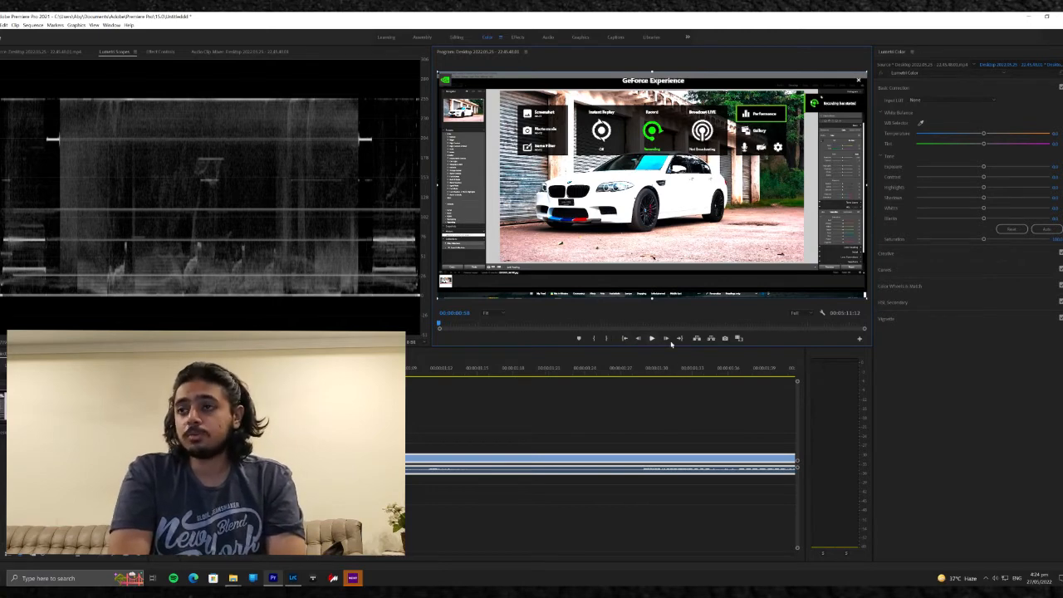
- Mute the system sound and play the sequence up to 00:00:05:50, where the car image is overexposed
{"action": "left_click", "coordinate": [1005, 578]}
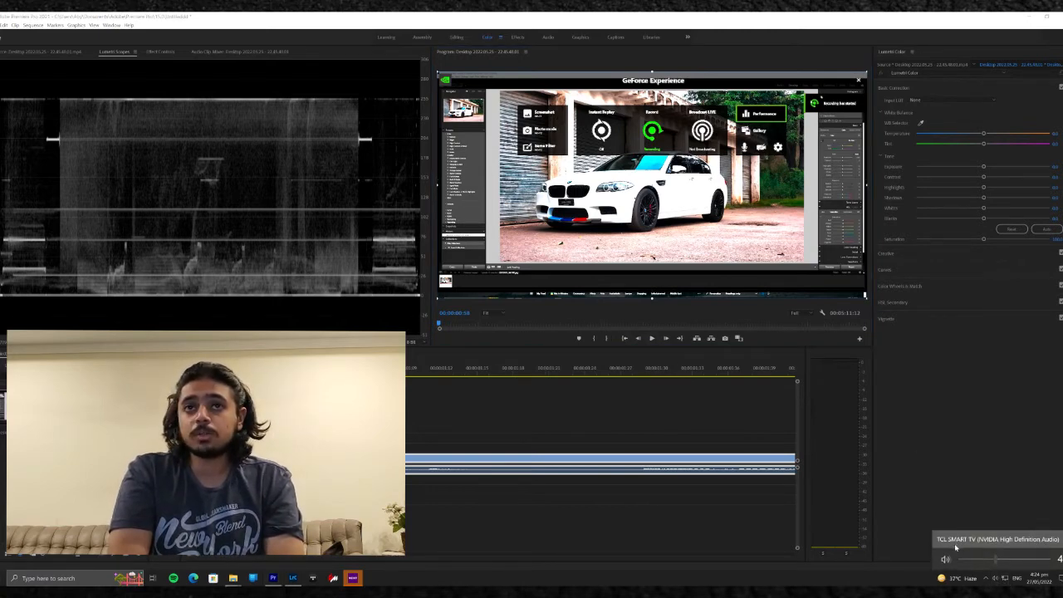
{"action": "left_click", "coordinate": [946, 559]}
{"action": "left_click", "coordinate": [910, 517]}
{"action": "left_click", "coordinate": [651, 337]}
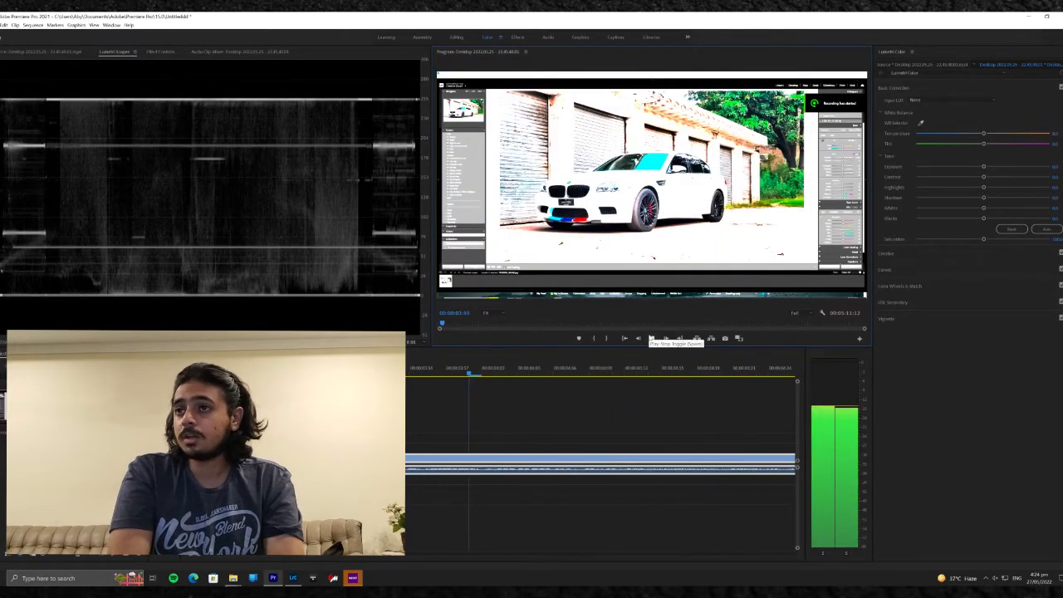
{"action": "left_click", "coordinate": [651, 338]}
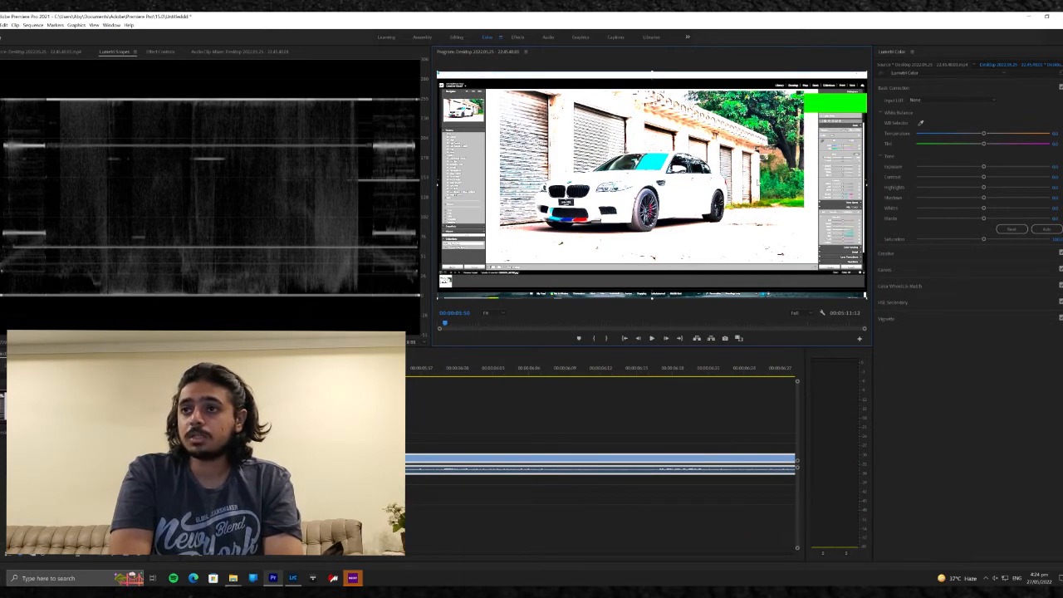
- Lower the clip's exposure and highlights strongly and raise the contrast moderately in Basic Correction
{"action": "double_click", "coordinate": [965, 168]}
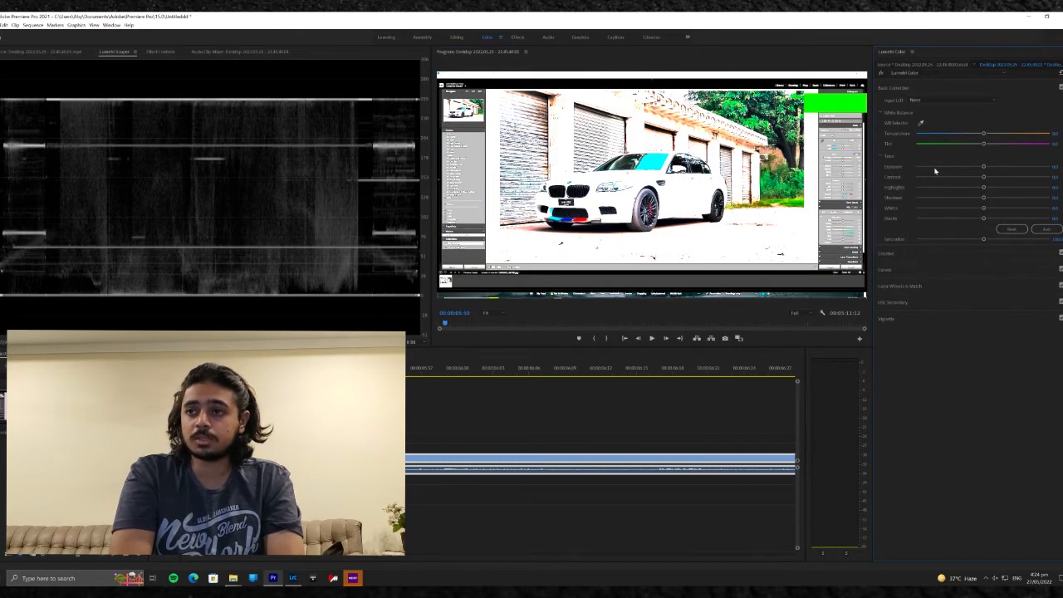
{"action": "left_click", "coordinate": [928, 168]}
{"action": "left_click_drag", "start_coordinate": [927, 168], "coordinate": [923, 169]}
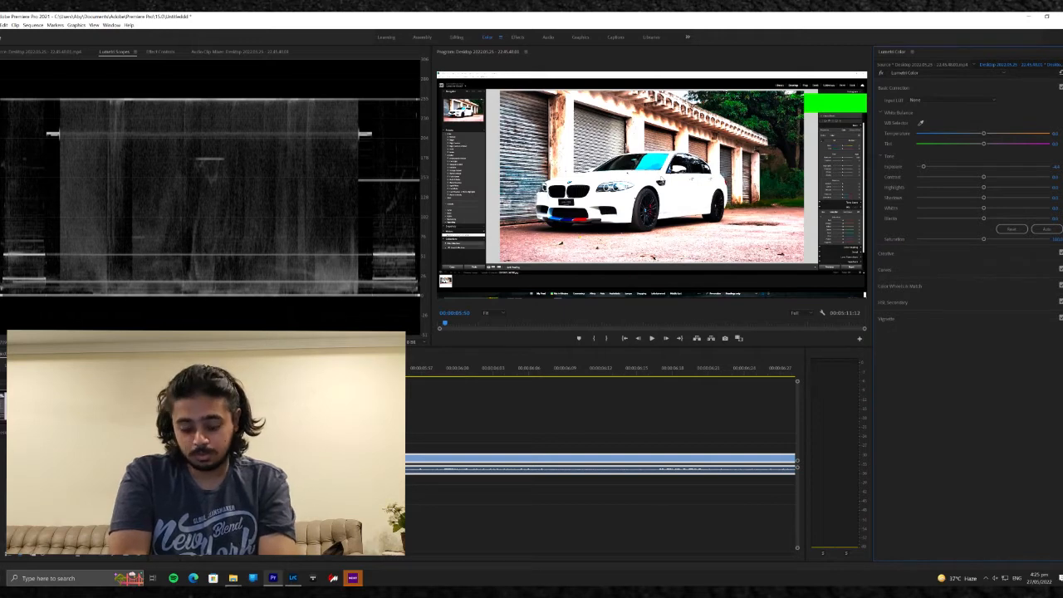
{"action": "left_click", "coordinate": [924, 187]}
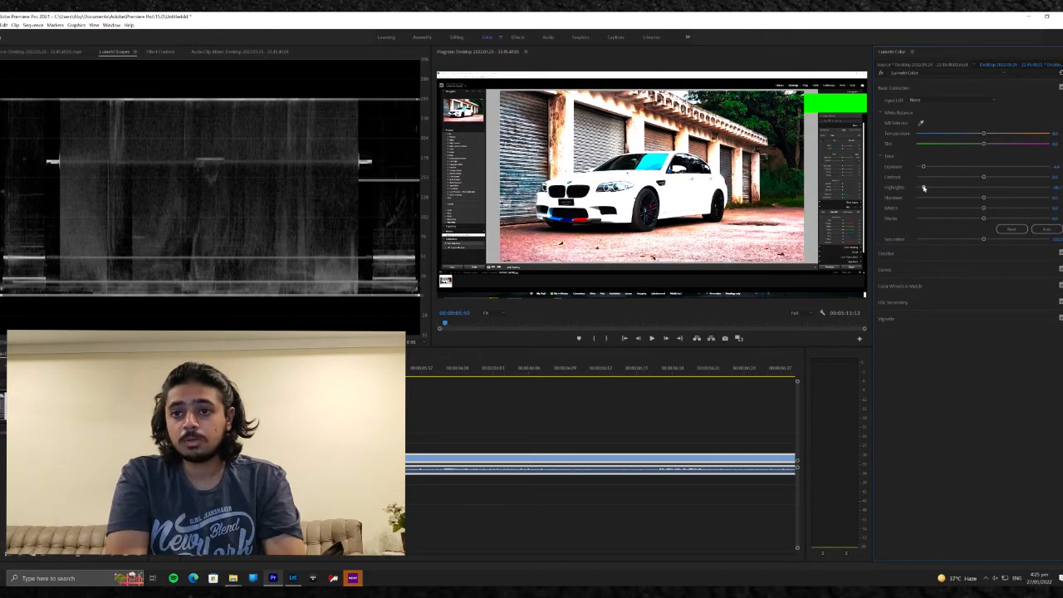
{"action": "left_click_drag", "start_coordinate": [983, 177], "coordinate": [998, 179]}
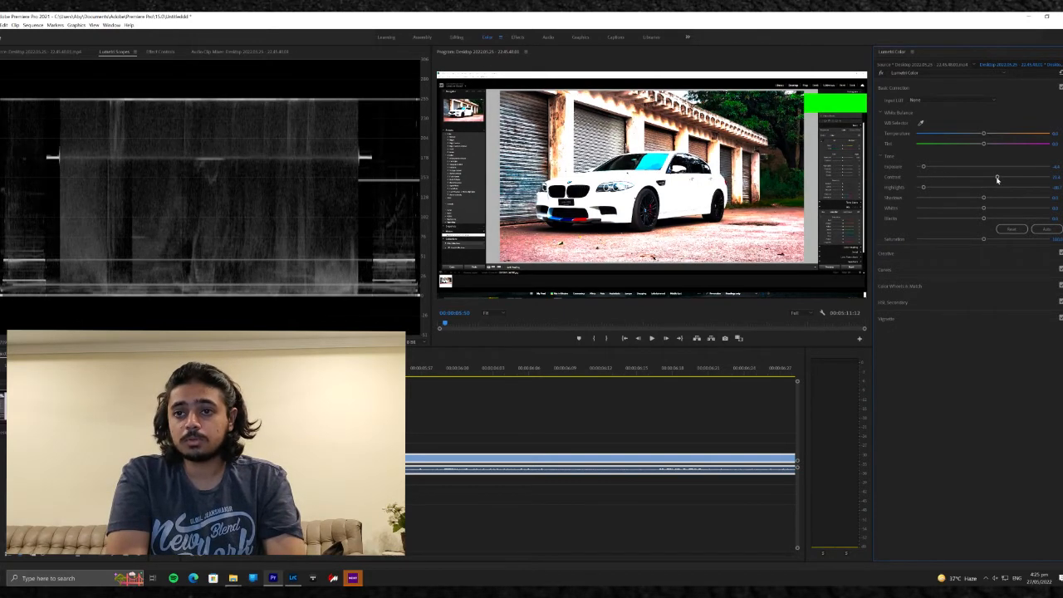
- Reduce the clip's shadows and whites markedly and its blacks slightly
{"action": "left_click", "coordinate": [944, 199]}
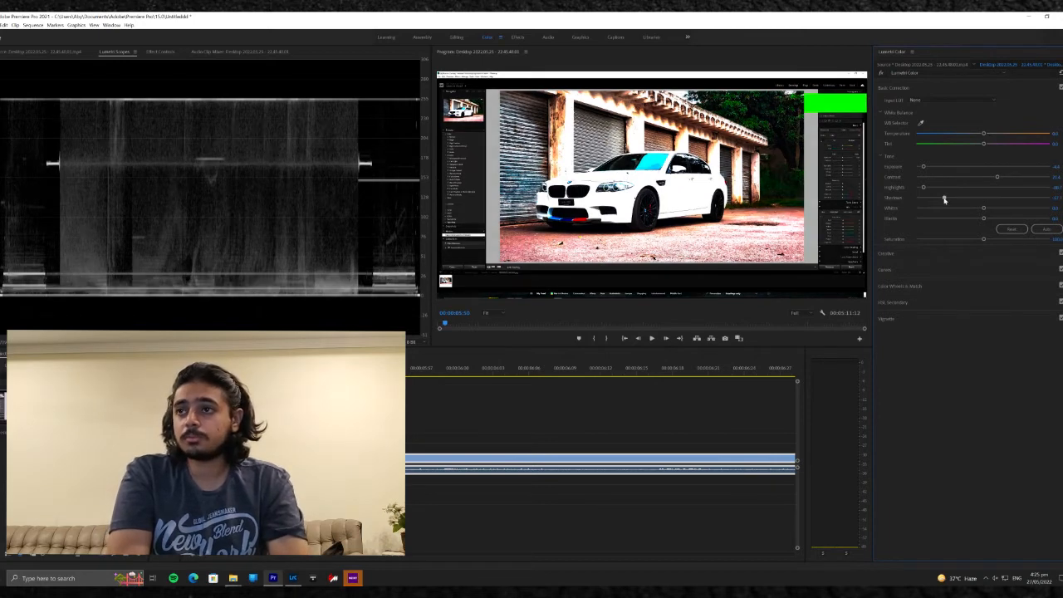
{"action": "mouse_move", "coordinate": [944, 199]}
{"action": "left_mouse_down"}
{"action": "mouse_move", "coordinate": [923, 200]}
{"action": "mouse_move", "coordinate": [966, 199]}
{"action": "mouse_move", "coordinate": [939, 203]}
{"action": "left_mouse_up"}
{"action": "left_click", "coordinate": [938, 209]}
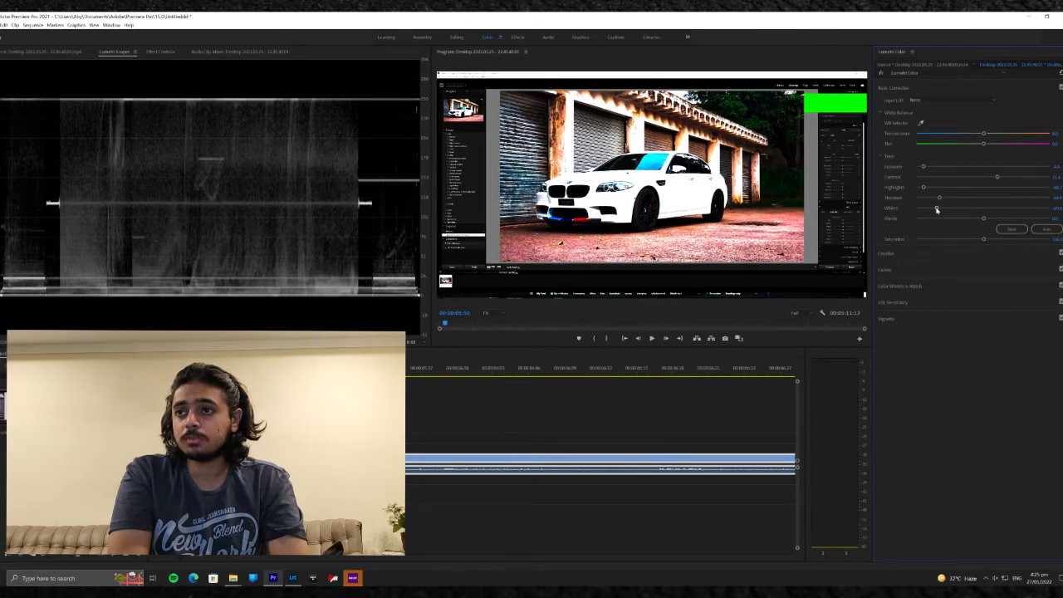
{"action": "left_click", "coordinate": [949, 218]}
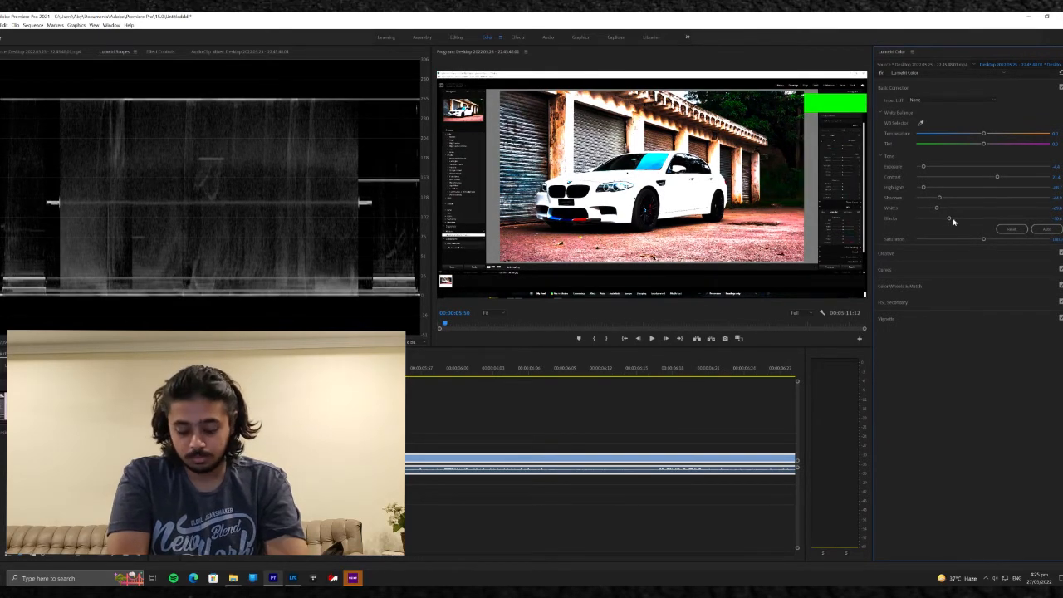
{"action": "left_click", "coordinate": [972, 219]}
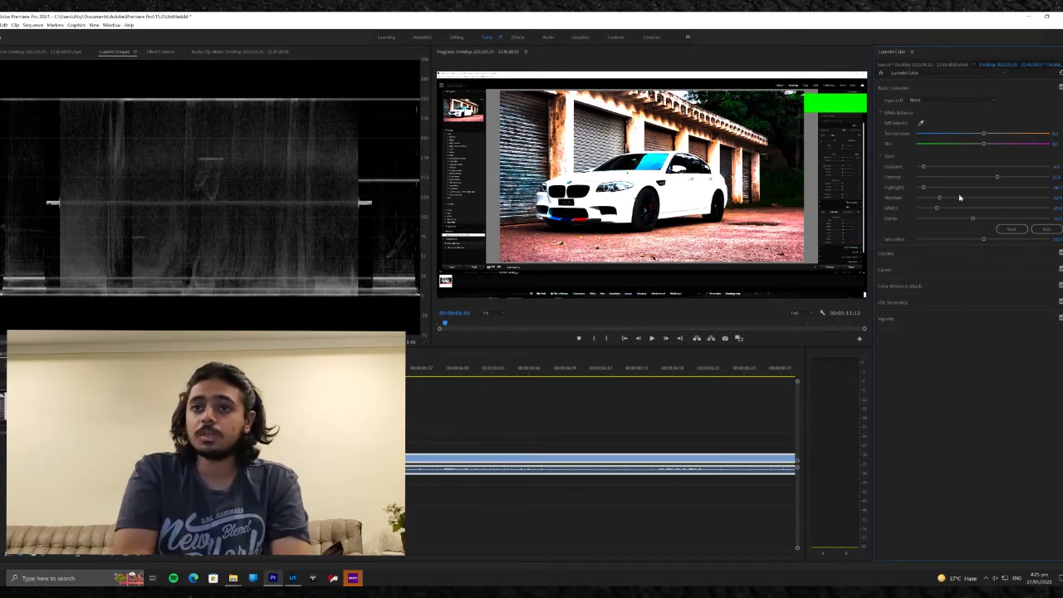
- Lower the clip's exposure nearly to its minimum and reduce the saturation moderately
{"action": "left_click", "coordinate": [947, 167]}
{"action": "left_click", "coordinate": [934, 167]}
{"action": "left_click_drag", "start_coordinate": [931, 169], "coordinate": [918, 168]}
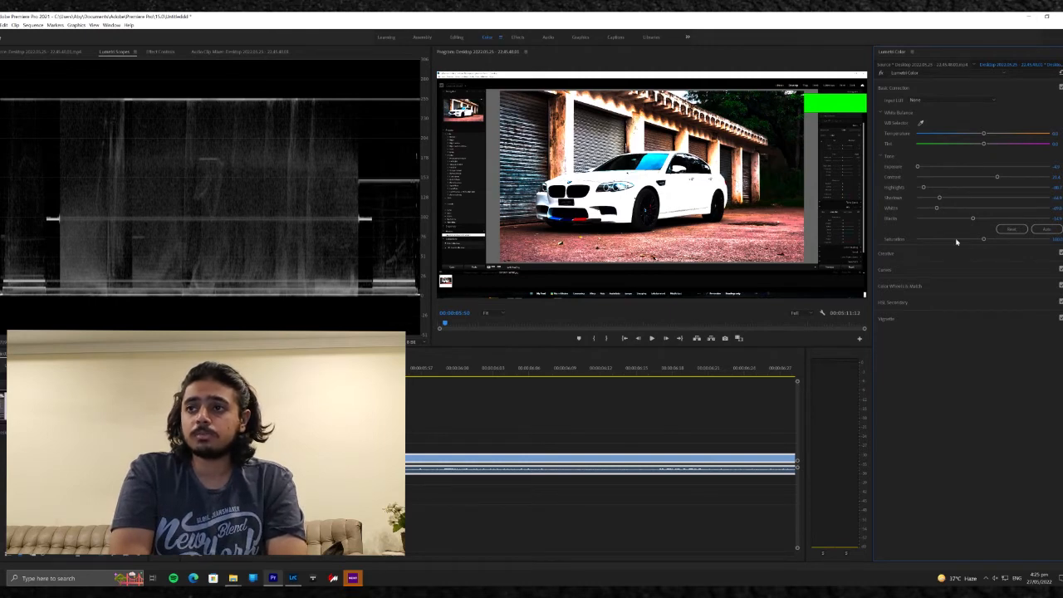
{"action": "left_click_drag", "start_coordinate": [931, 241], "coordinate": [966, 240]}
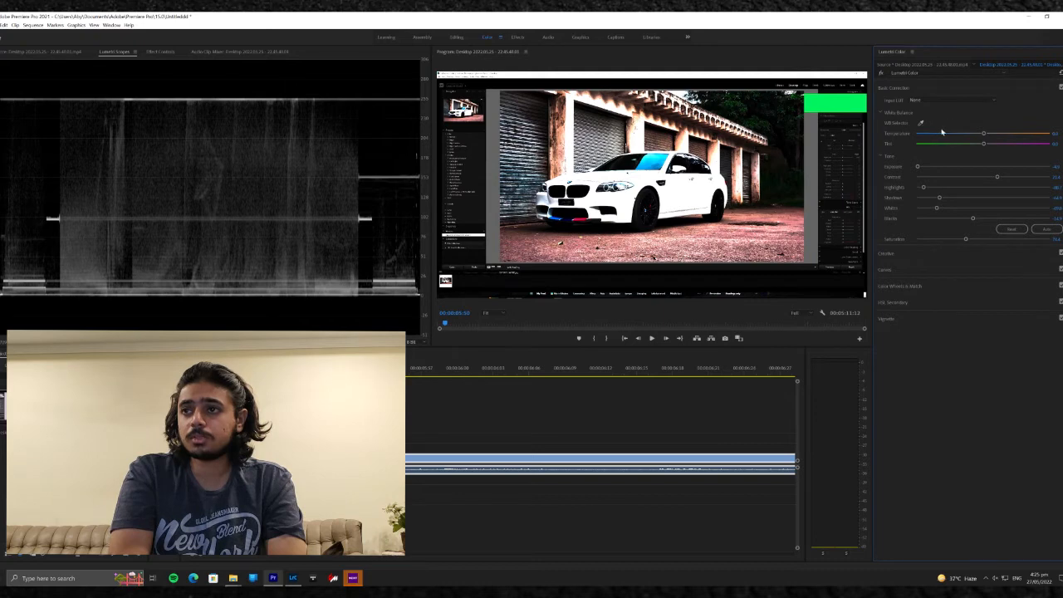
- Add a control point in the lower part of the white RGB curve in the Lumetri Curves section
{"action": "left_click", "coordinate": [1020, 86]}
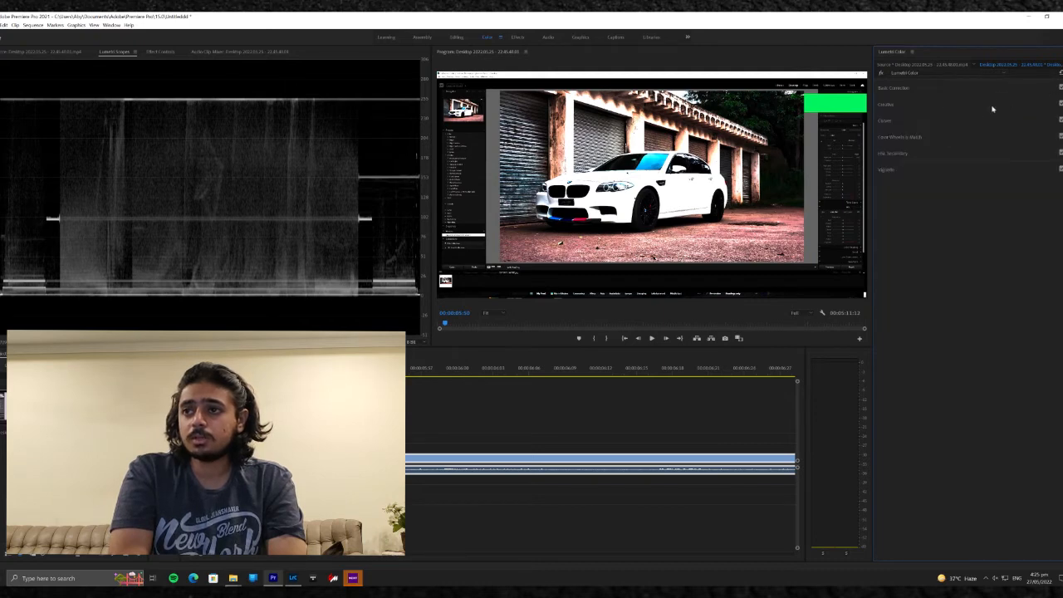
{"action": "left_click", "coordinate": [986, 109]}
{"action": "left_click", "coordinate": [985, 110]}
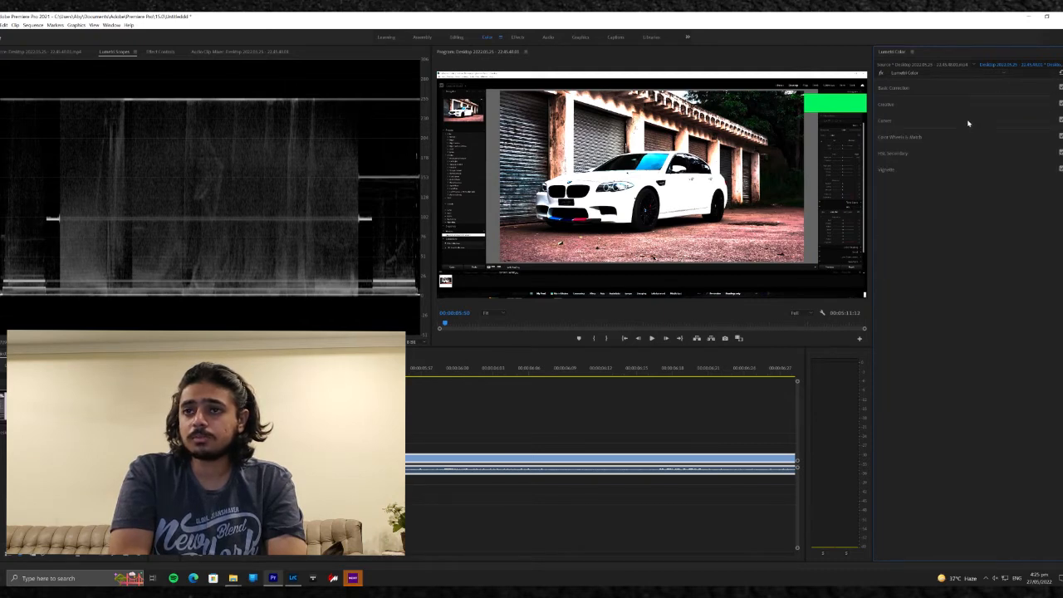
{"action": "left_click", "coordinate": [968, 122]}
{"action": "mouse_move", "coordinate": [970, 224]}
{"action": "left_mouse_down"}
{"action": "mouse_move", "coordinate": [944, 241]}
{"action": "mouse_move", "coordinate": [958, 237]}
{"action": "left_mouse_up"}
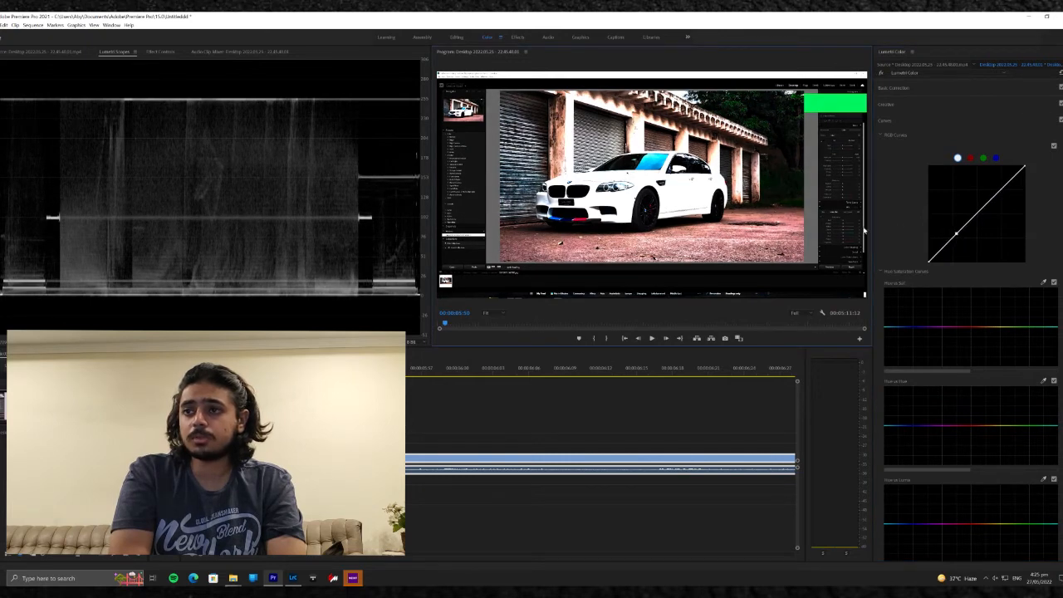
- Open the HSL Secondary settings and look over the color key and correction controls
{"action": "left_click", "coordinate": [969, 122]}
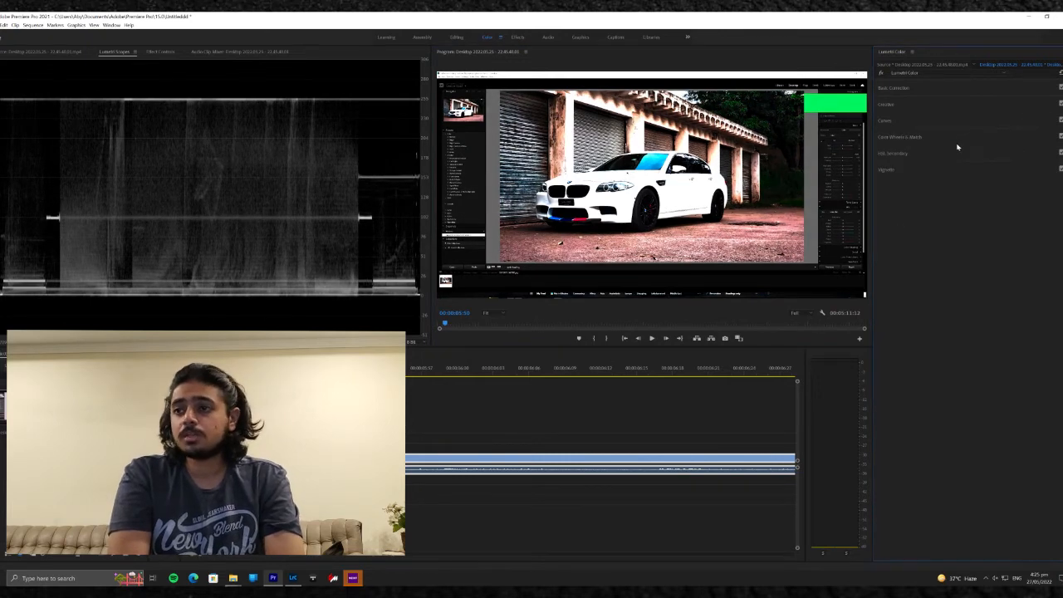
{"action": "left_click", "coordinate": [911, 159]}
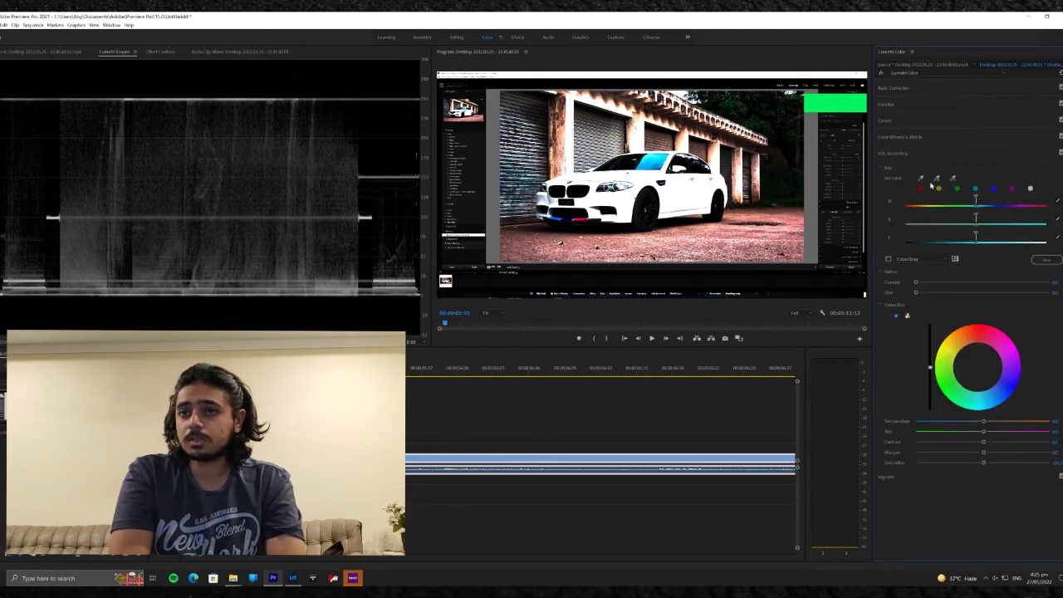
{"action": "left_click", "coordinate": [920, 189]}
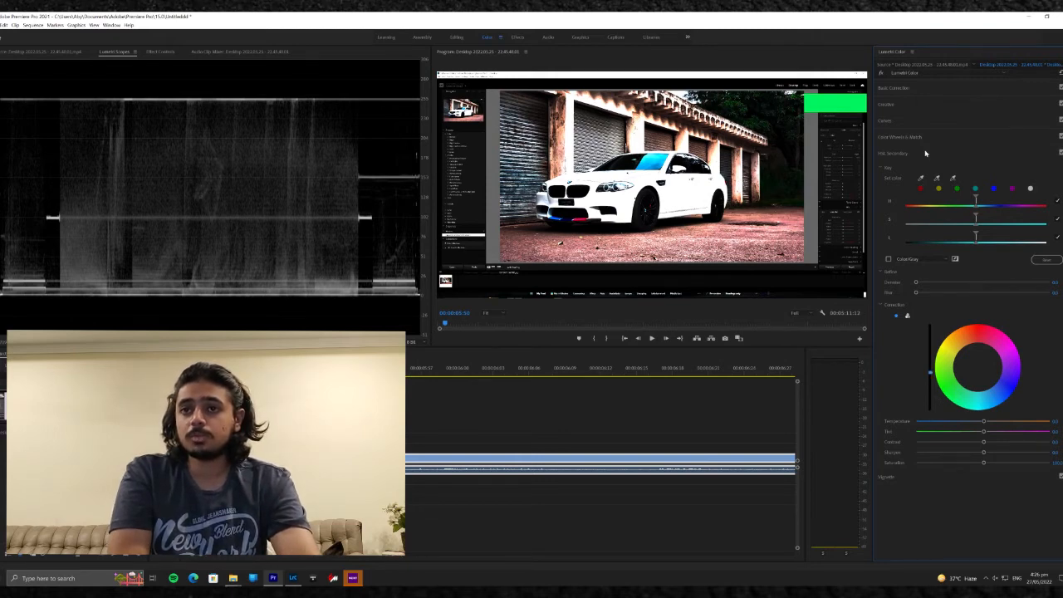
- Return to Basic Correction, set the exposure to its minimum and raise the blacks well above zero
{"action": "left_click", "coordinate": [898, 104]}
{"action": "left_click", "coordinate": [897, 88]}
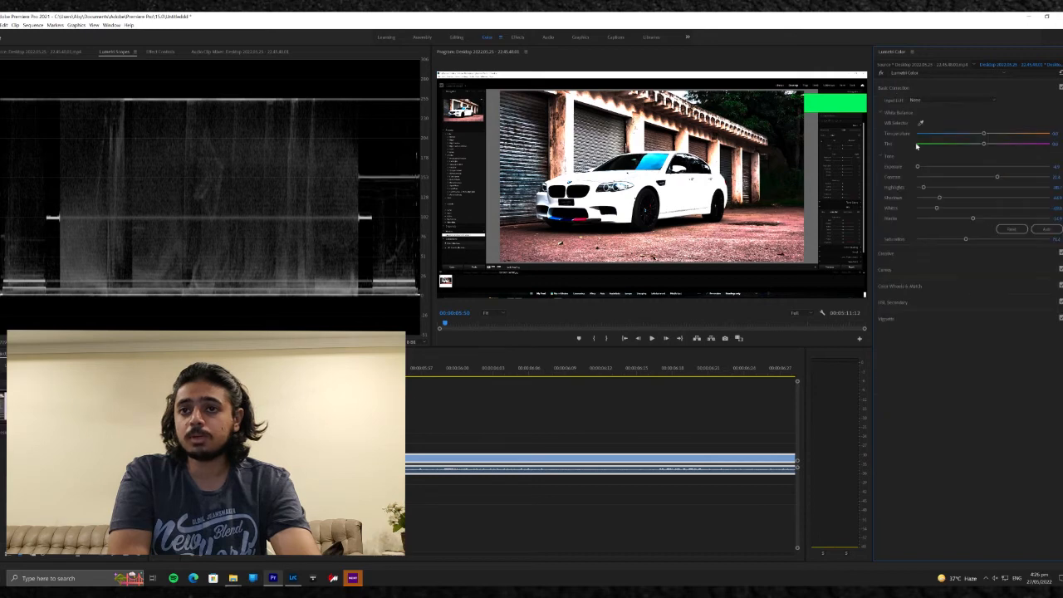
{"action": "mouse_move", "coordinate": [917, 167]}
{"action": "left_mouse_down"}
{"action": "mouse_move", "coordinate": [929, 170]}
{"action": "mouse_move", "coordinate": [915, 167]}
{"action": "left_mouse_up"}
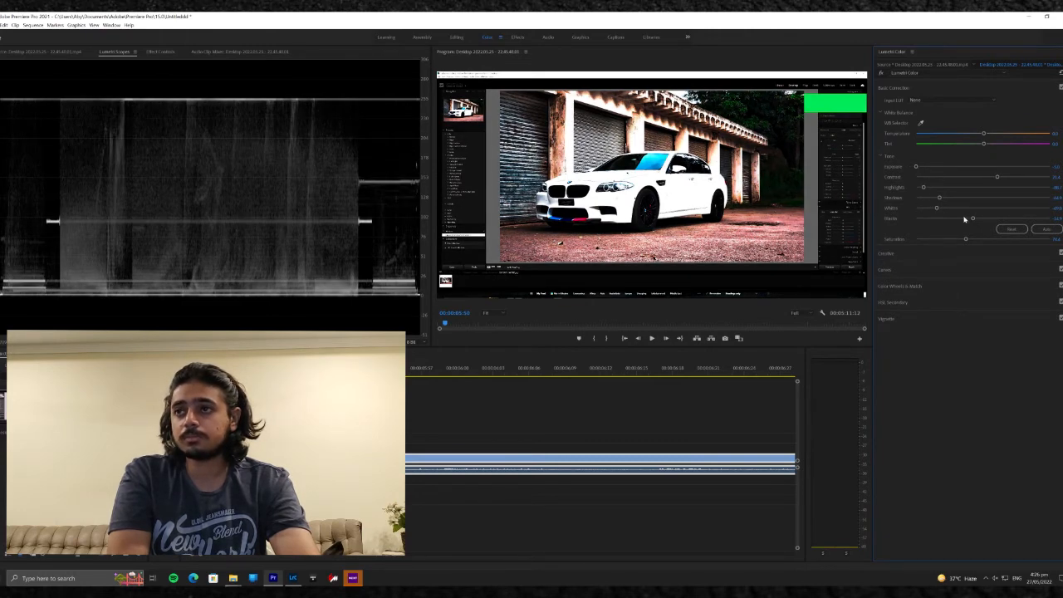
{"action": "left_click", "coordinate": [1013, 219]}
- Lower the whites to near their minimum and fine-tune the clip's shadows and highlights
{"action": "left_click_drag", "start_coordinate": [937, 208], "coordinate": [927, 211]}
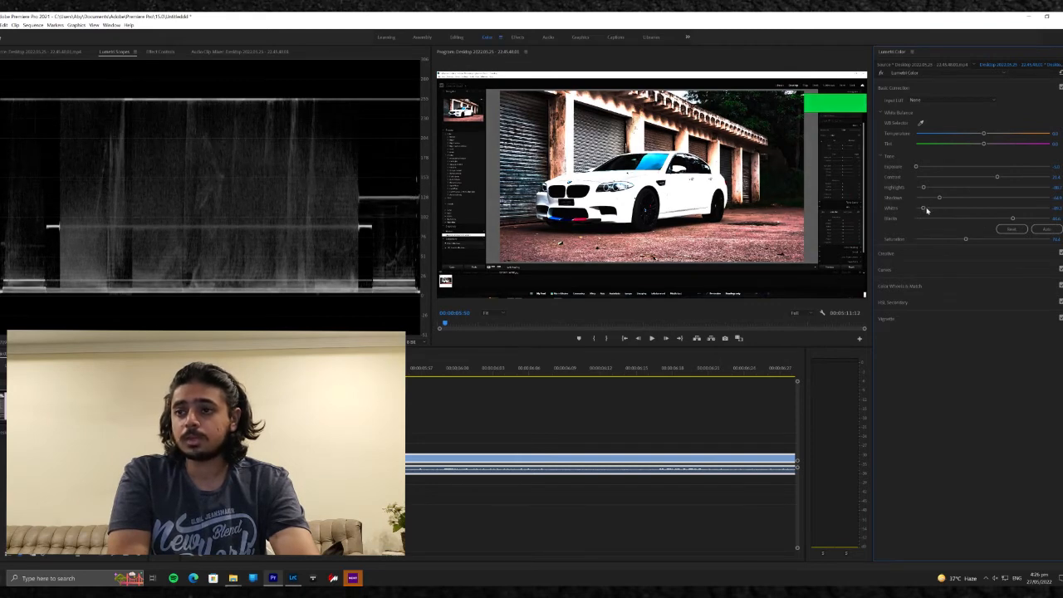
{"action": "left_click", "coordinate": [930, 199]}
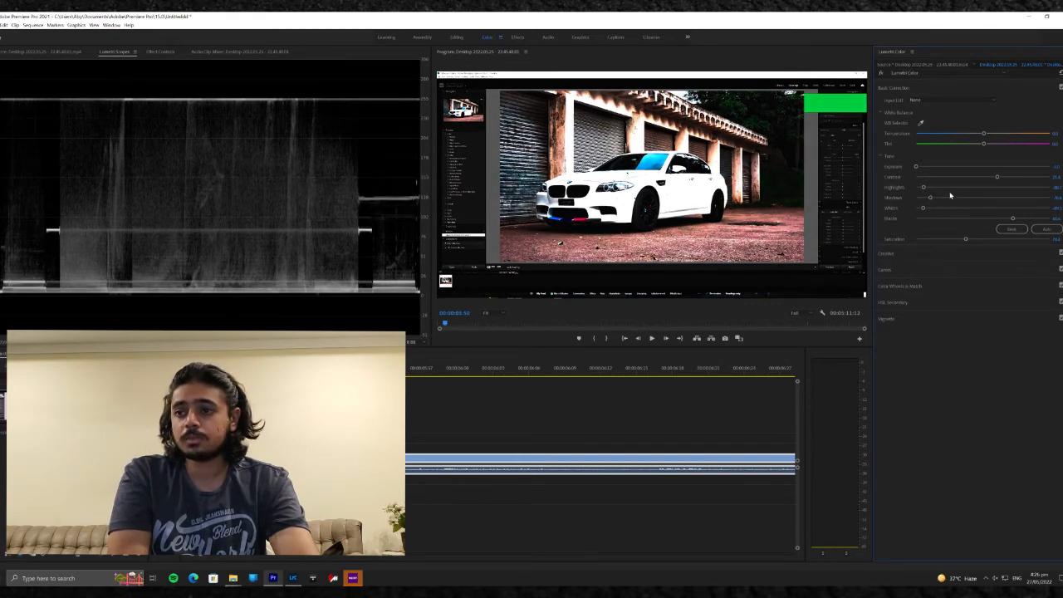
{"action": "left_click", "coordinate": [942, 198]}
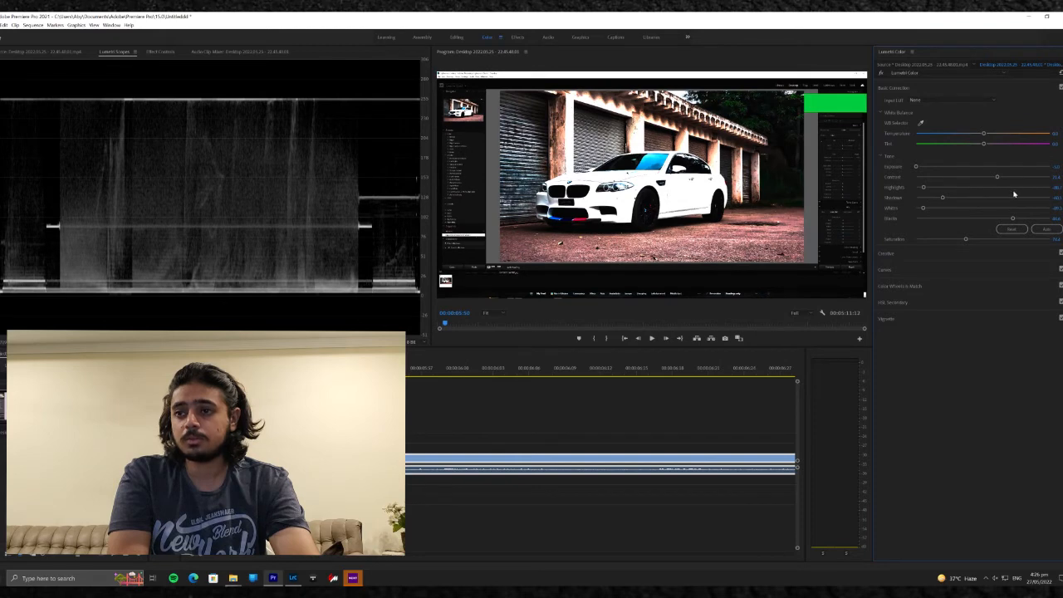
{"action": "left_click", "coordinate": [983, 187]}
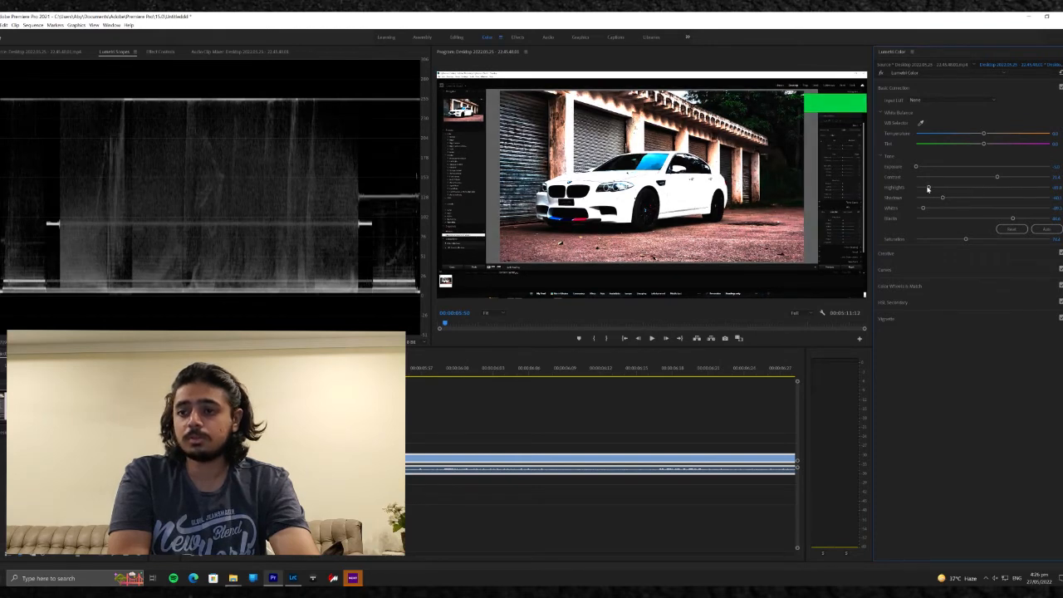
- Set the white balance by sampling the white body of the car in the preview with the WB Selector
{"action": "left_click", "coordinate": [936, 100]}
{"action": "left_click", "coordinate": [922, 108]}
{"action": "left_click", "coordinate": [920, 122]}
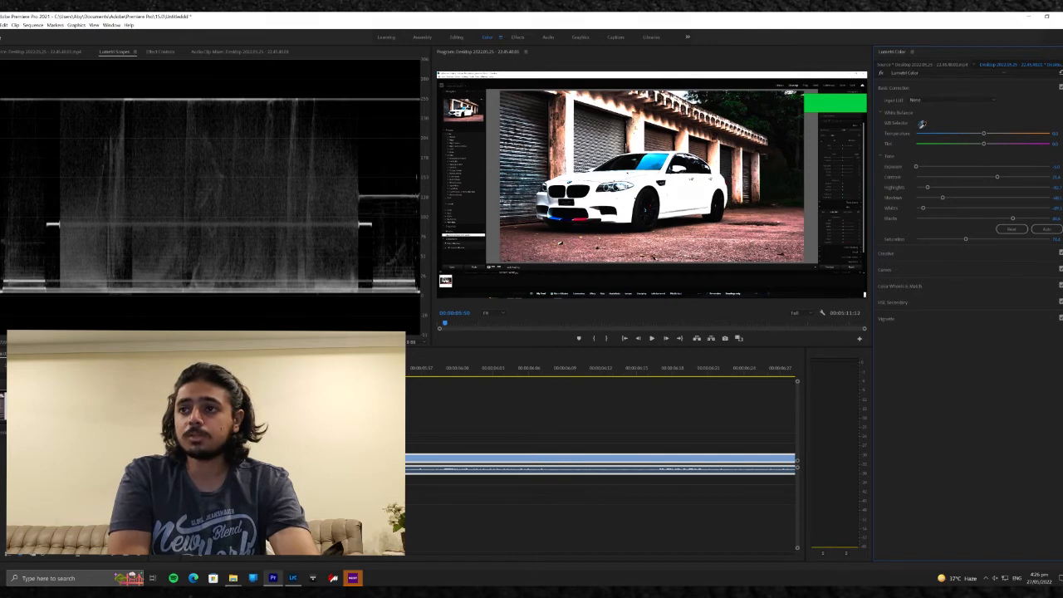
{"action": "left_click", "coordinate": [653, 188]}
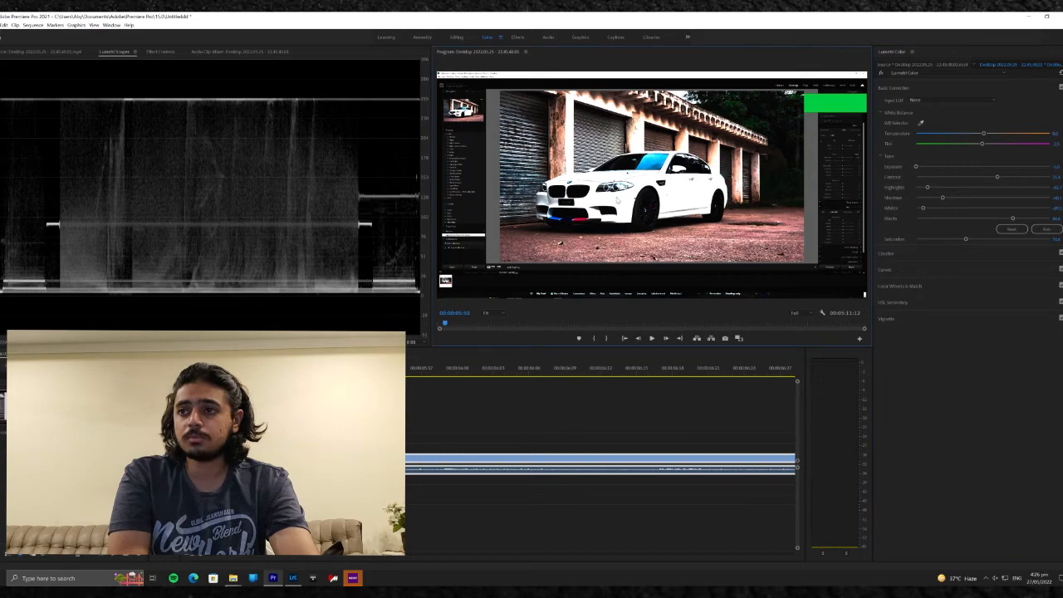
- Play back the corrected clip through the headlight close-ups and the full car shots to review the color correction
{"action": "left_click", "coordinate": [652, 339]}
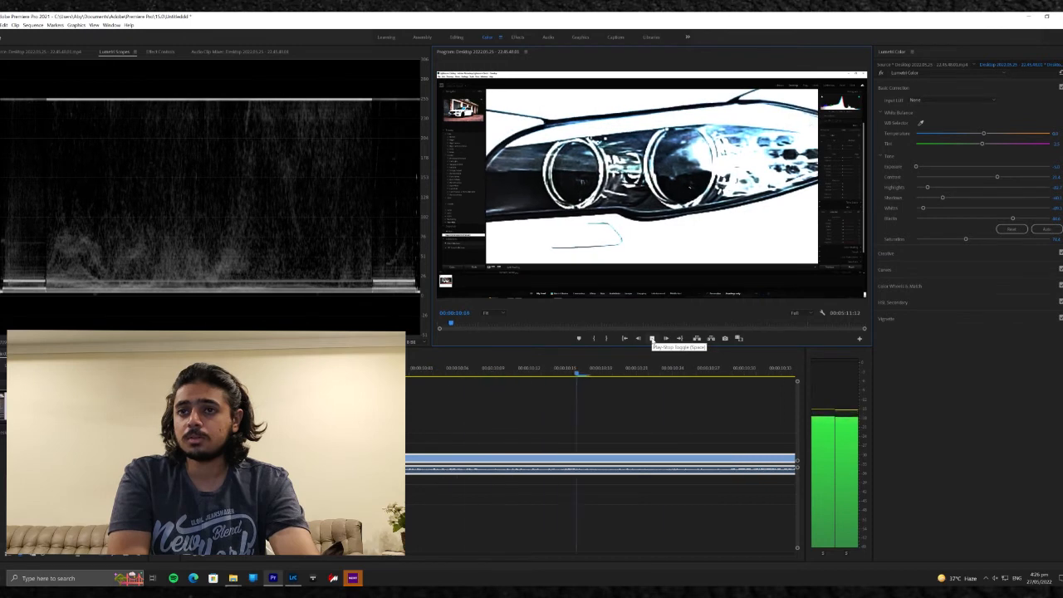
{"action": "left_click", "coordinate": [652, 338]}
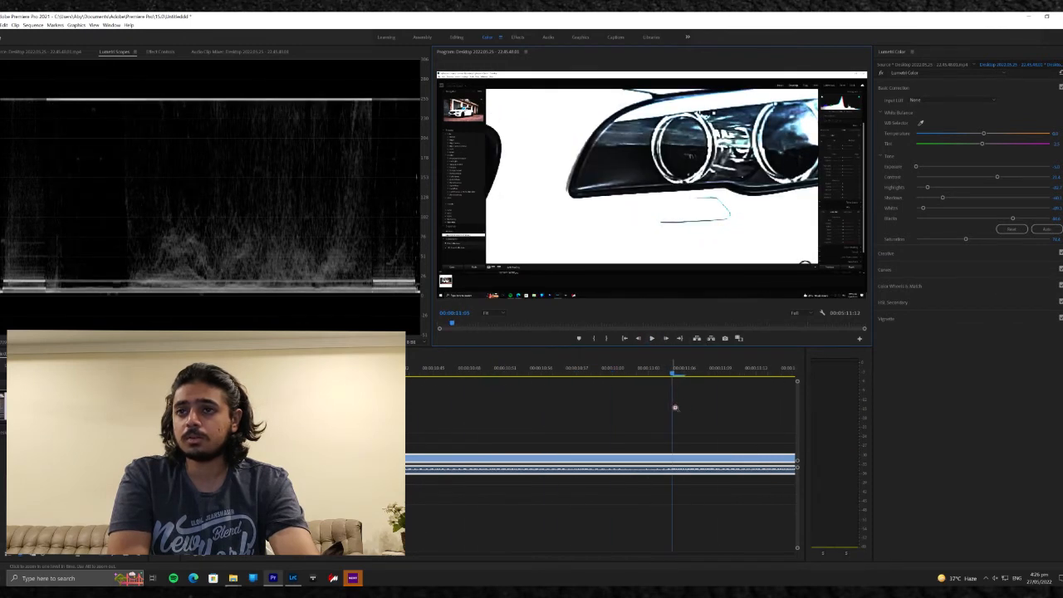
{"action": "left_click_drag", "start_coordinate": [674, 405], "coordinate": [481, 393]}
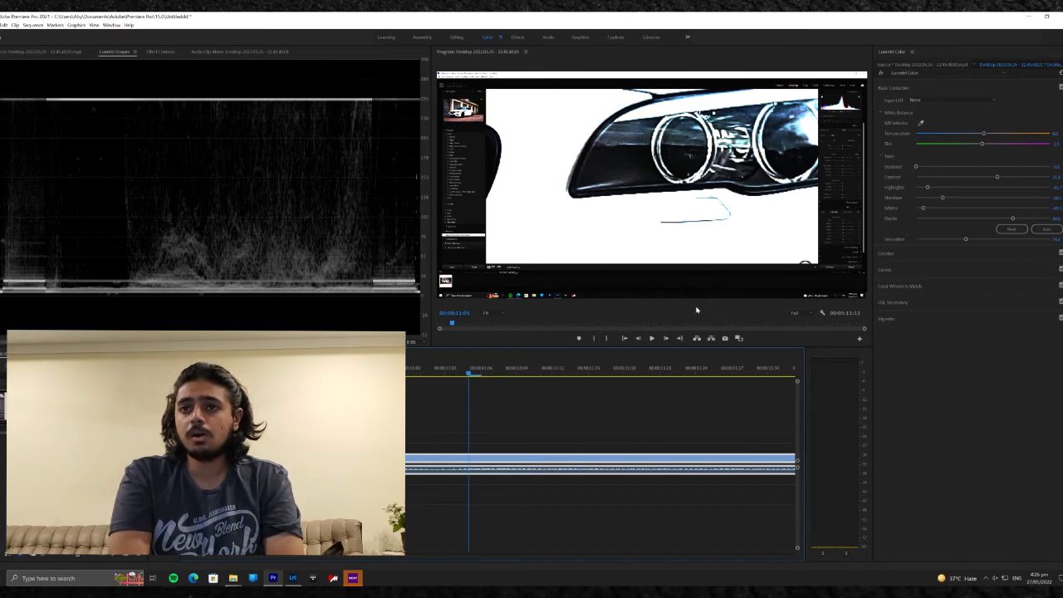
{"action": "left_click", "coordinate": [653, 337]}
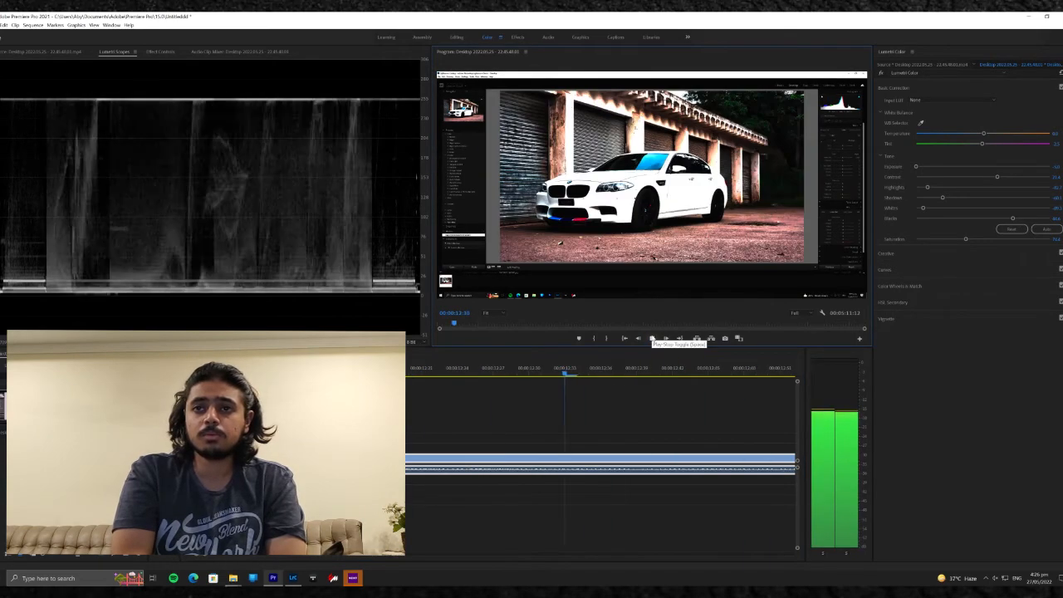
{"action": "left_click", "coordinate": [652, 338]}
{"action": "left_click", "coordinate": [652, 338]}
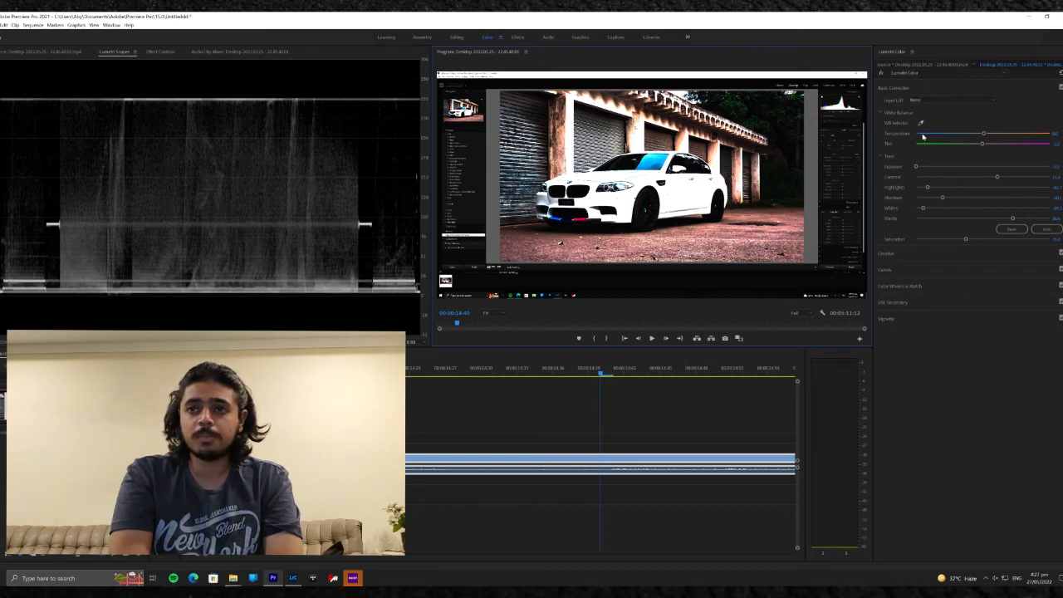
- Reset the clip's exposure to its default to compare the image, and lower it back to near its minimum
{"action": "double_click", "coordinate": [918, 167]}
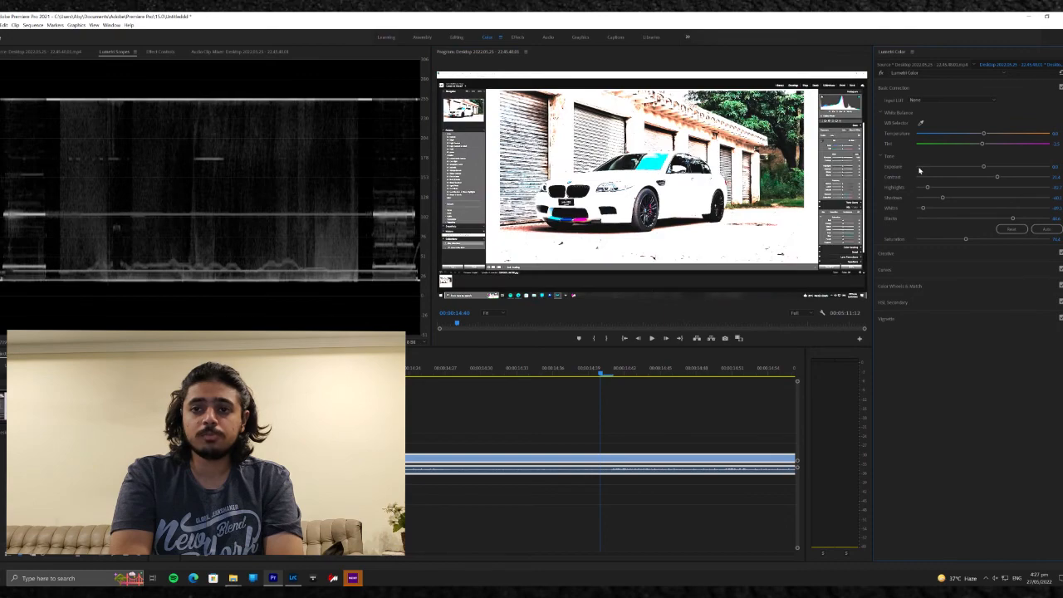
{"action": "left_click", "coordinate": [919, 167]}
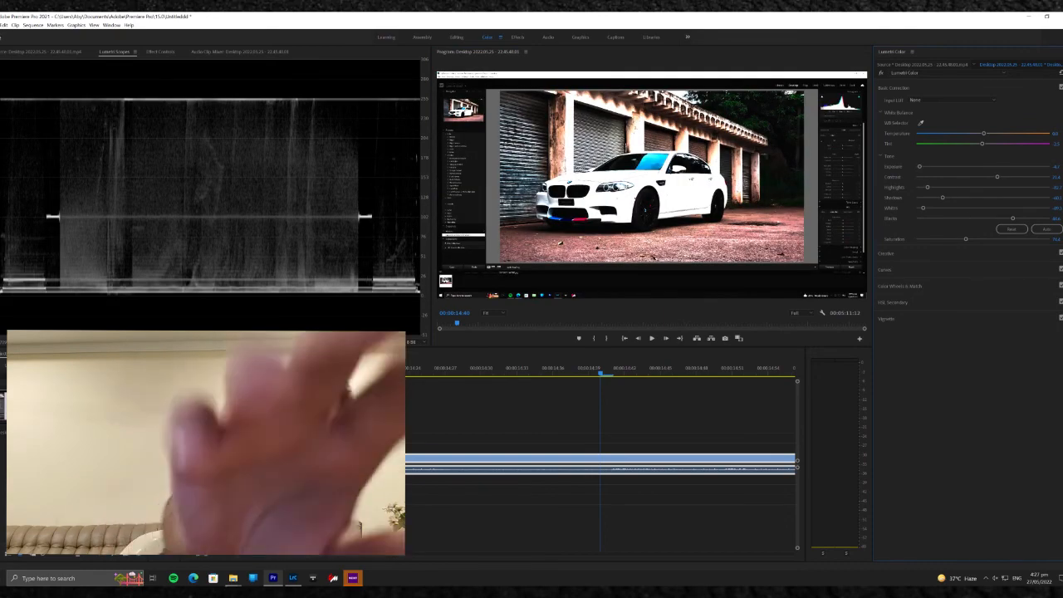
- Open the export options and locate the media export for the color-corrected sequence
{"action": "left_click", "coordinate": [0, 25]}
{"action": "mouse_move", "coordinate": [12, 225]}
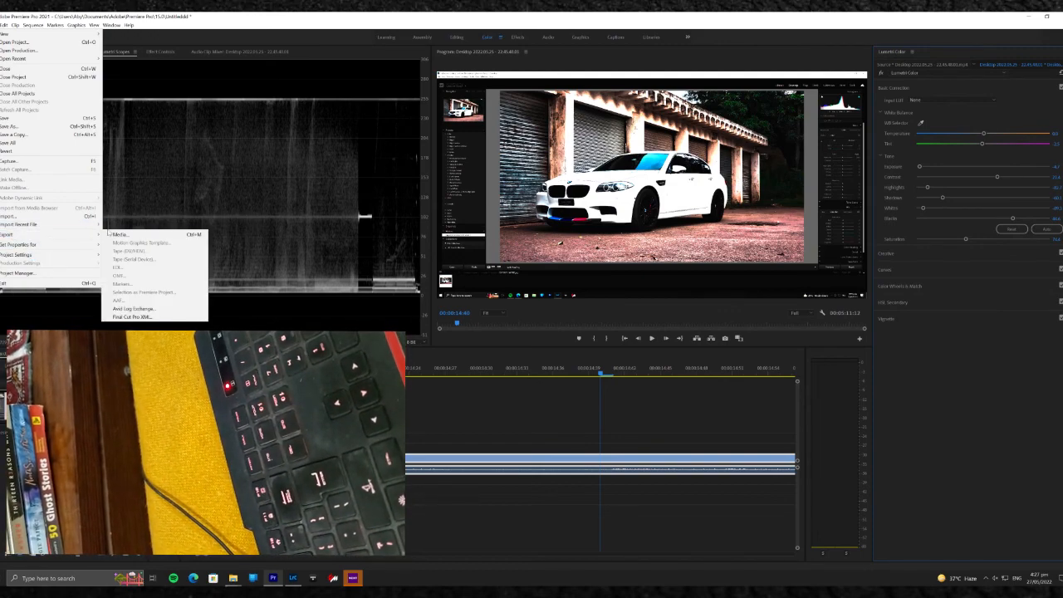
{"action": "left_click", "coordinate": [130, 235]}
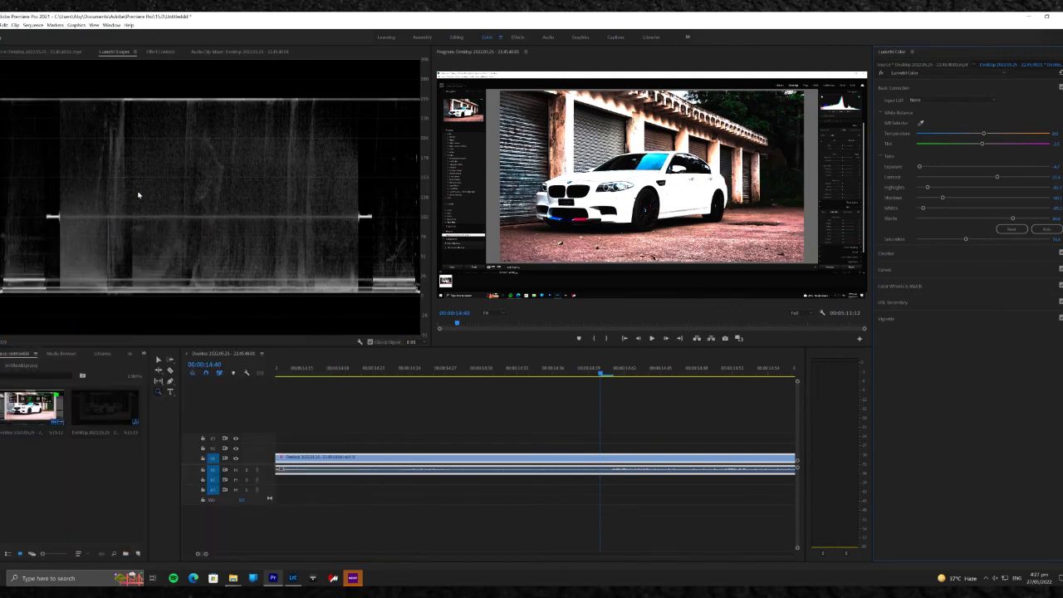
{"action": "key", "text": "alt+z"}
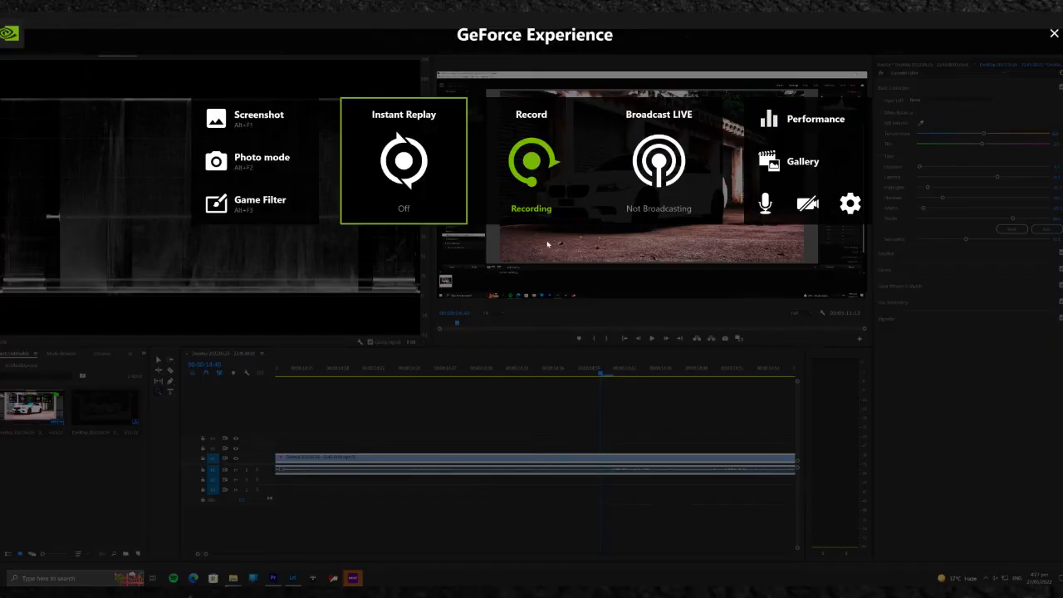